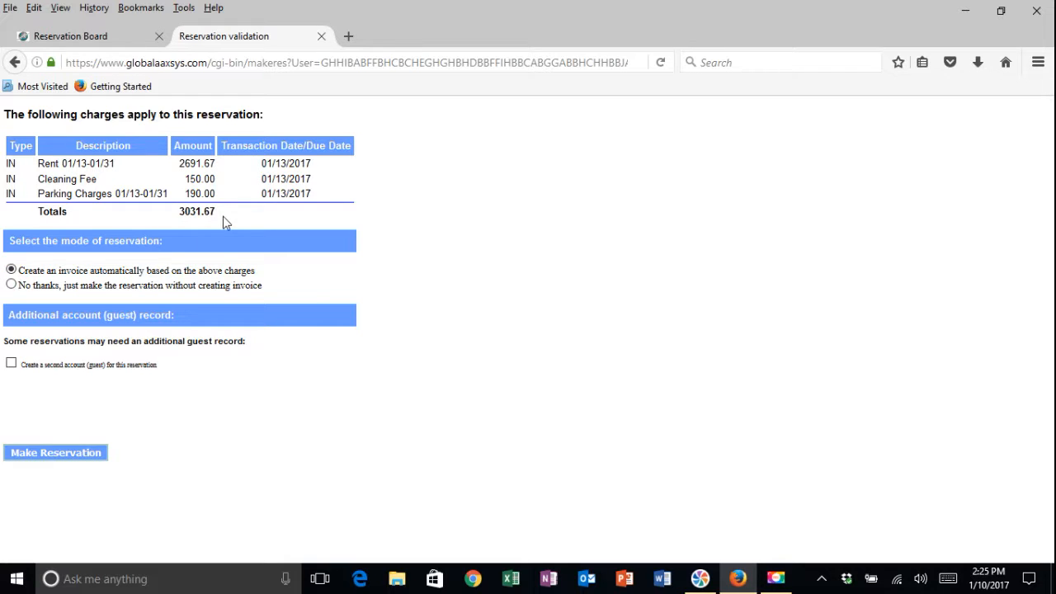
# - Post the reservation with its automatic invoice and go on to the new reservation's information page
pyautogui.click(48, 454)
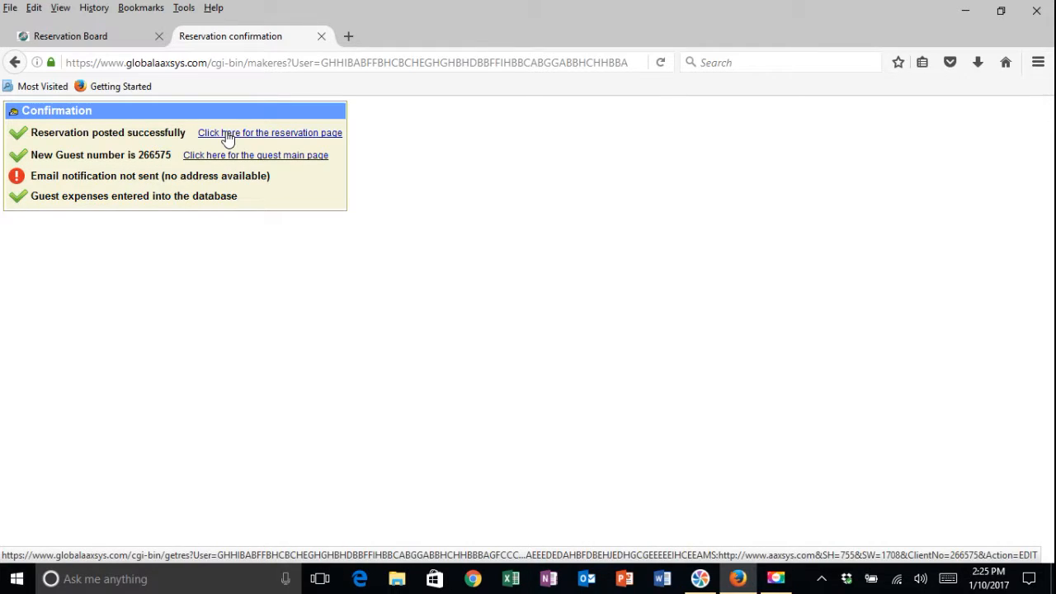
pyautogui.click(281, 134)
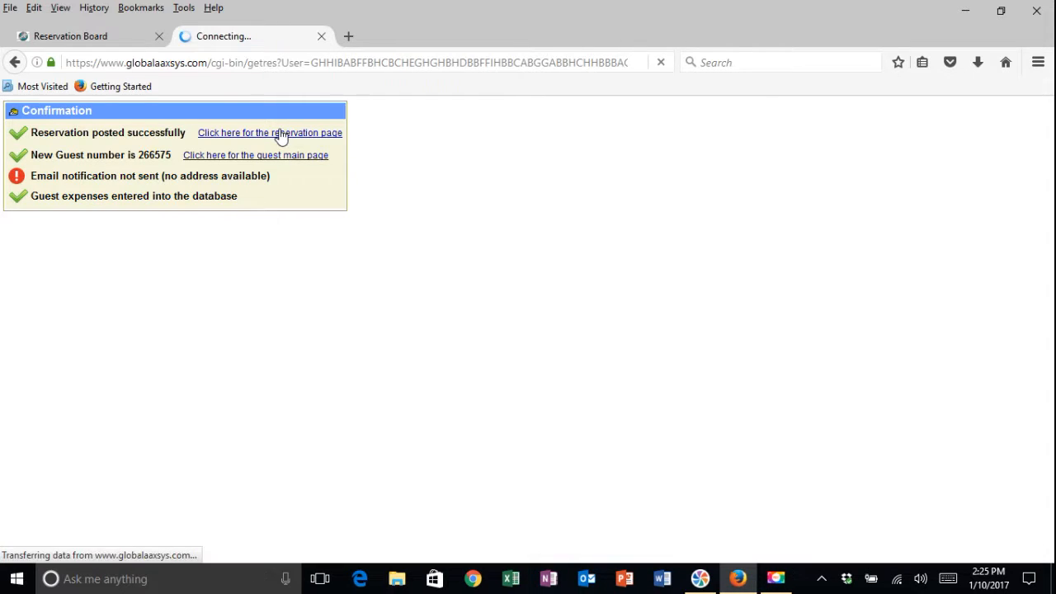
# - Review and save the Armstrong reservation's details with Update Reservation
pyautogui.scroll(-3, 543, 178)
pyautogui.scroll(2, 543, 183)
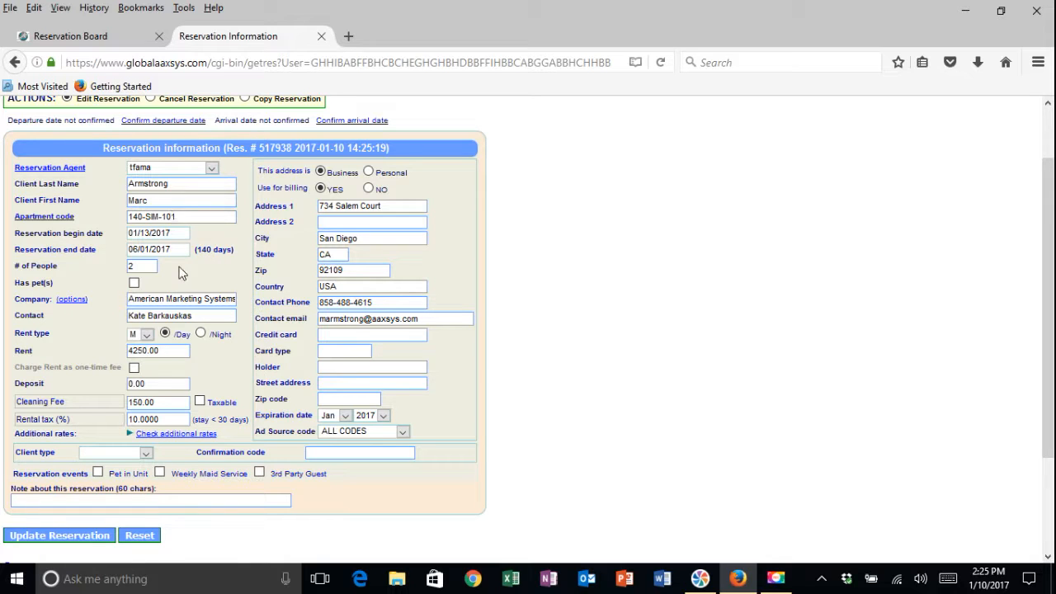
pyautogui.scroll(-1, 452, 258)
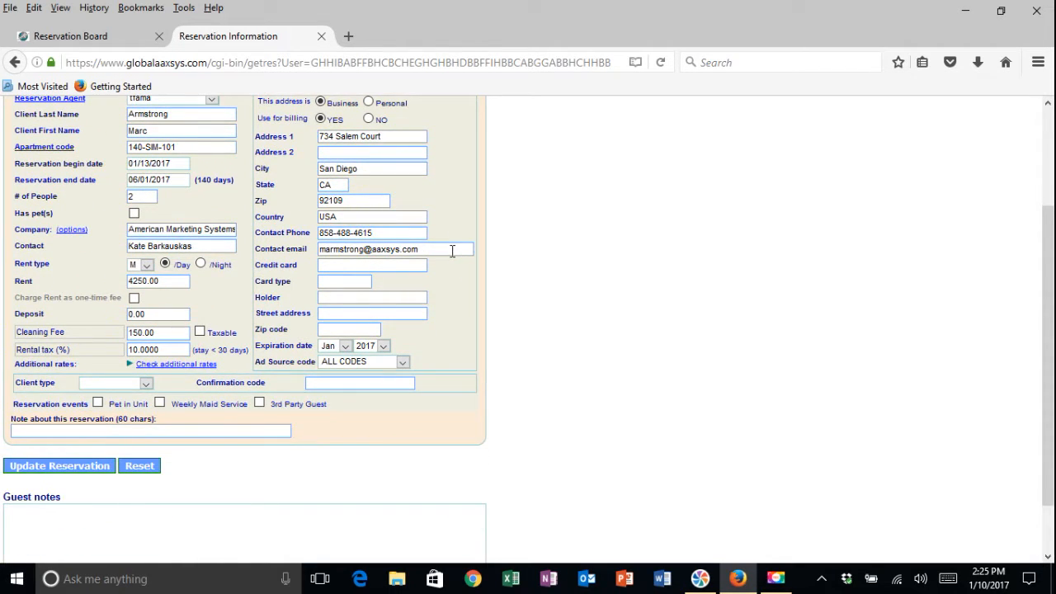
pyautogui.scroll(1, 452, 250)
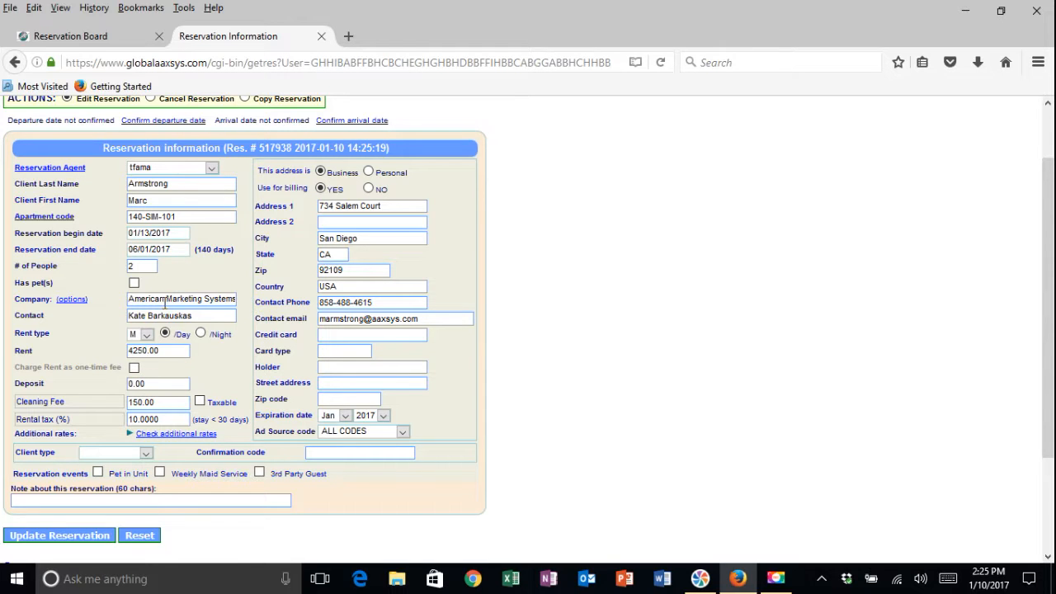
pyautogui.click(56, 536)
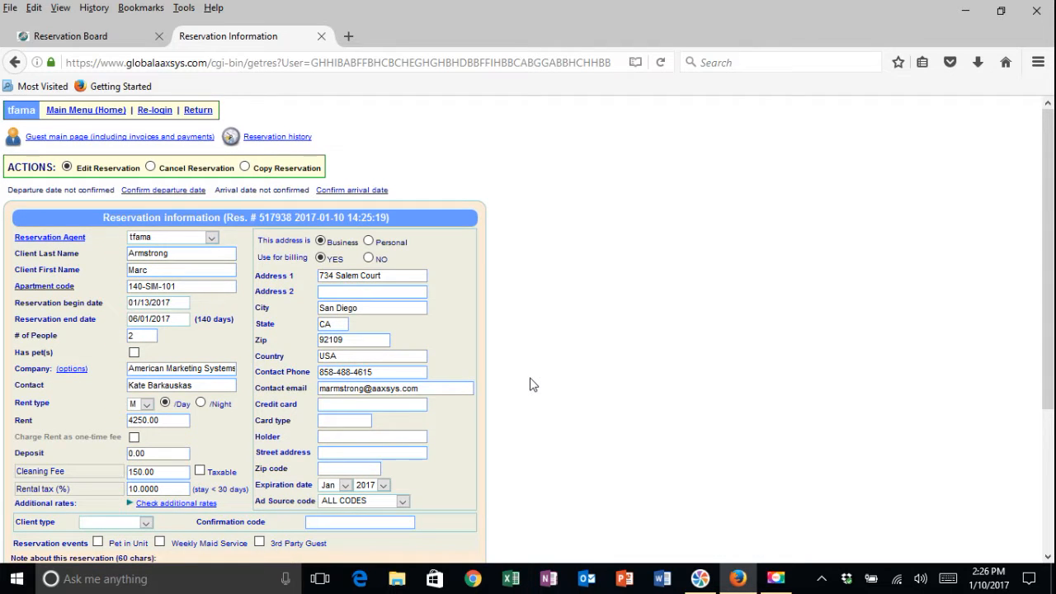
# - Go to the guest main page with invoices and payments
pyautogui.scroll(-1, 531, 383)
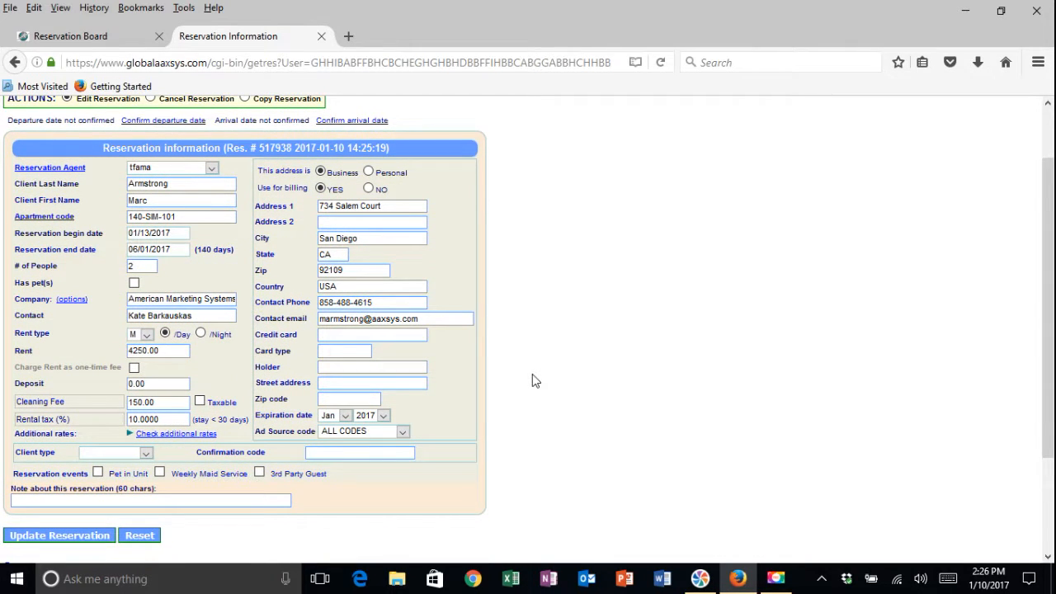
pyautogui.scroll(1, 532, 380)
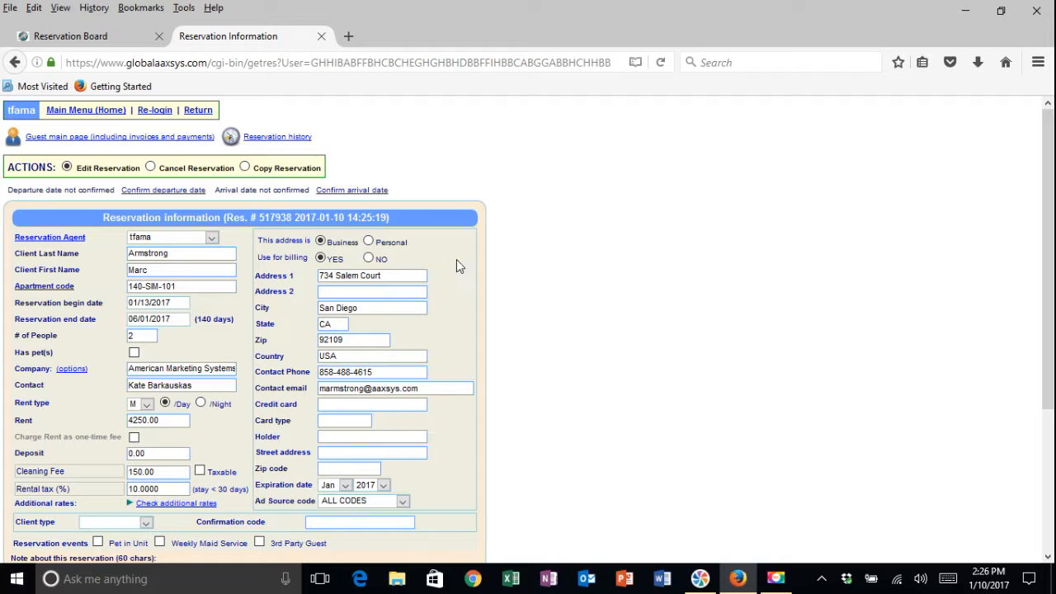
pyautogui.click(110, 138)
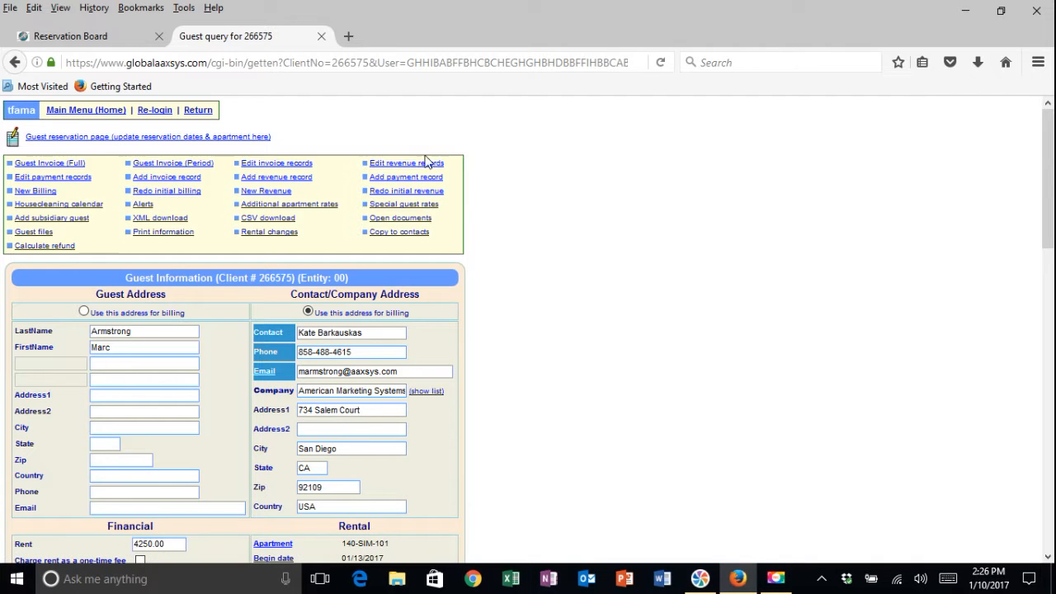
# - Open the Guest Expenses List showing invoice 001 with rent, cleaning fee and parking
pyautogui.scroll(-2, 608, 189)
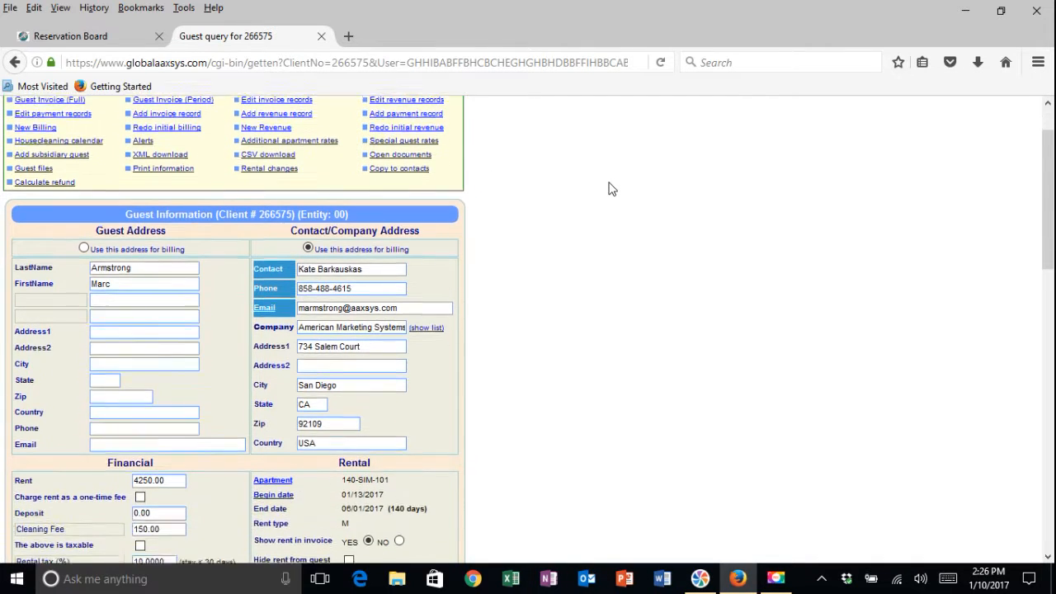
pyautogui.scroll(2, 528, 156)
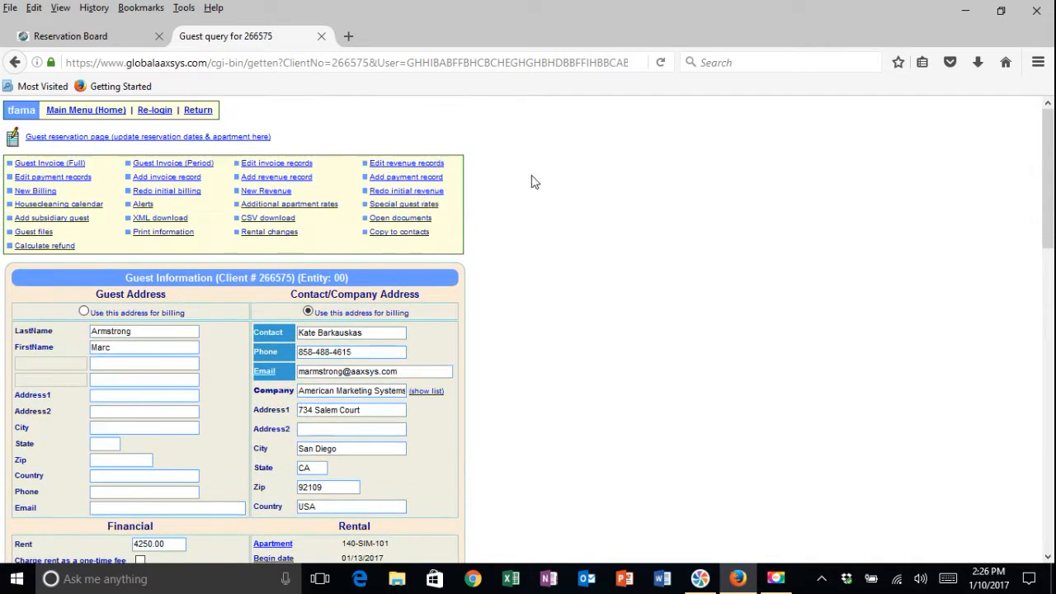
pyautogui.click(275, 162)
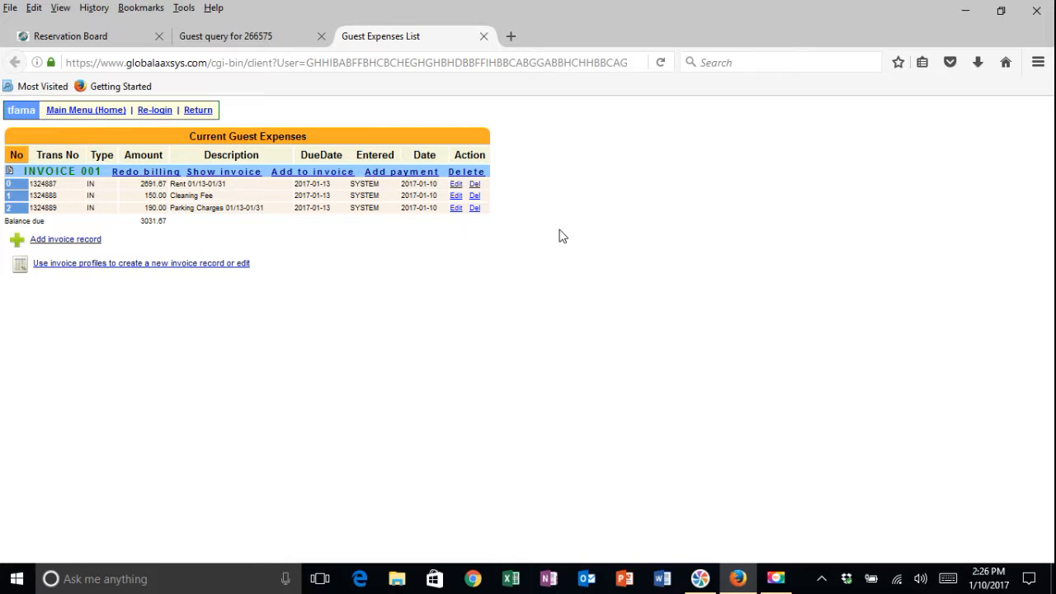
pyautogui.click(227, 172)
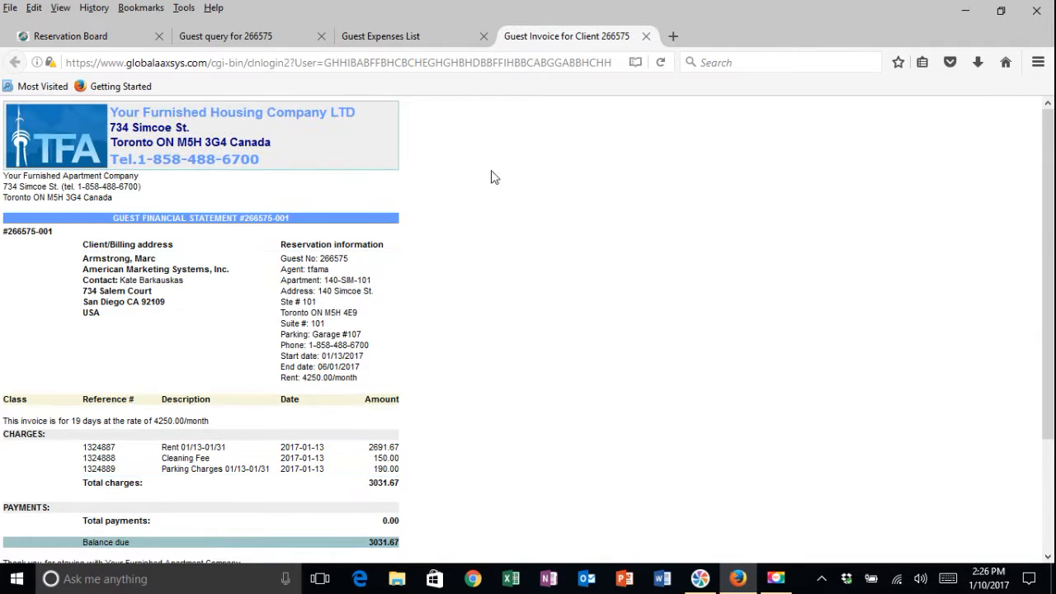
pyautogui.scroll(-3, 582, 187)
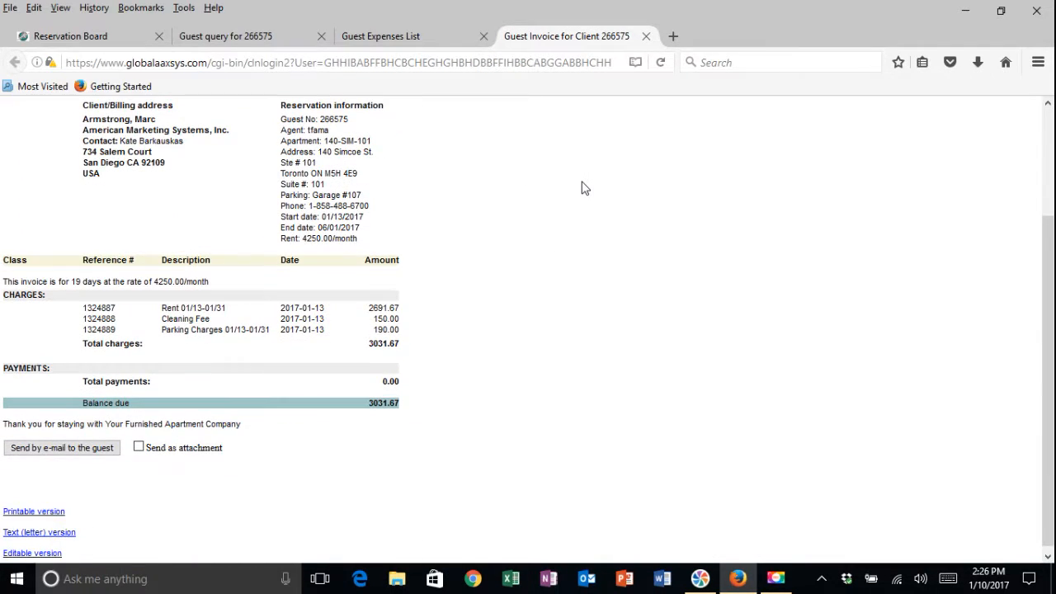
pyautogui.scroll(3, 582, 188)
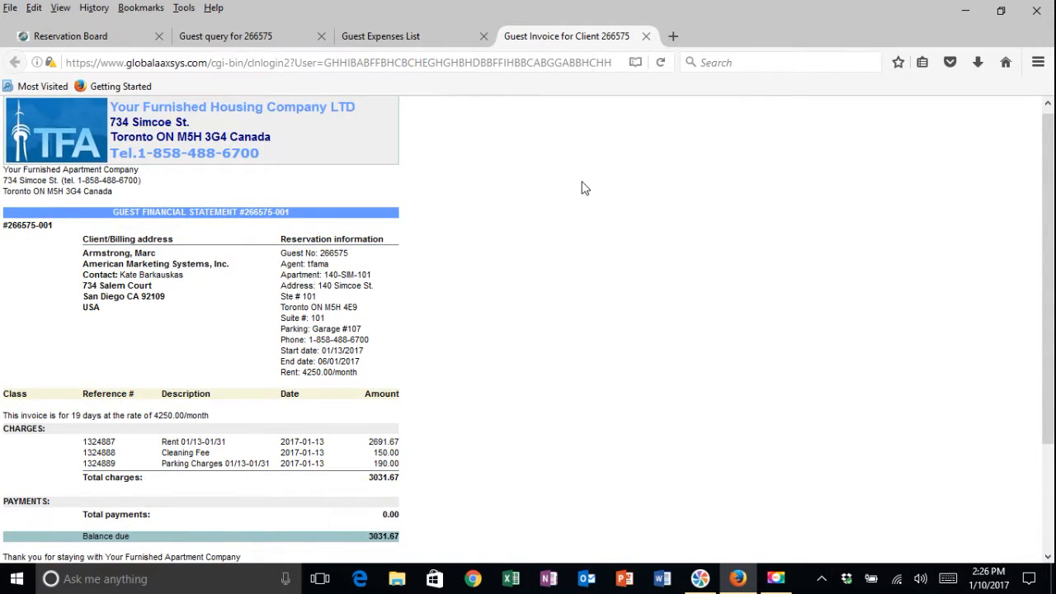
pyautogui.scroll(-3, 581, 188)
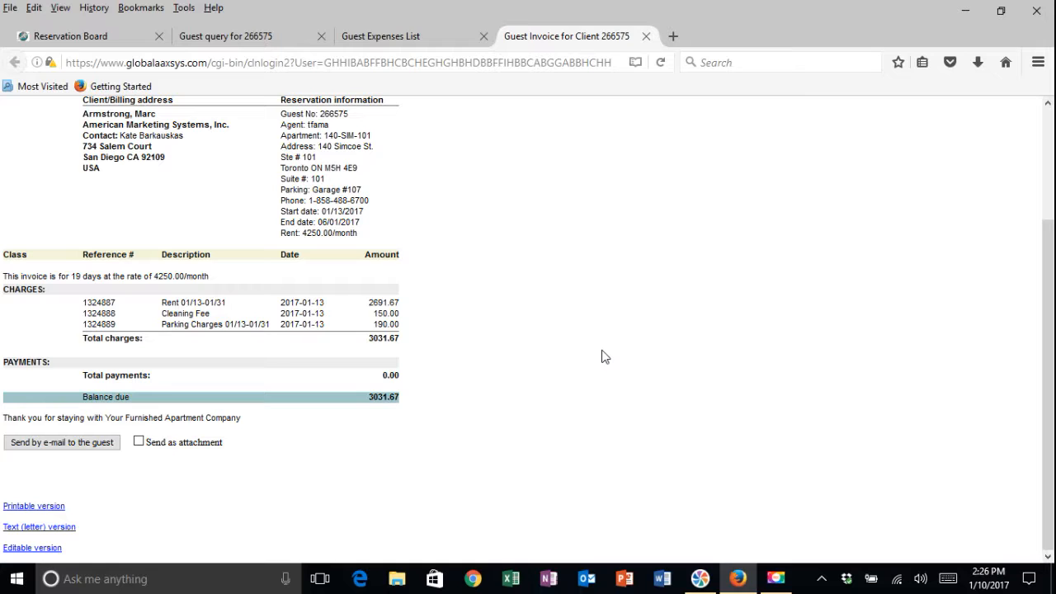
pyautogui.scroll(3, 602, 354)
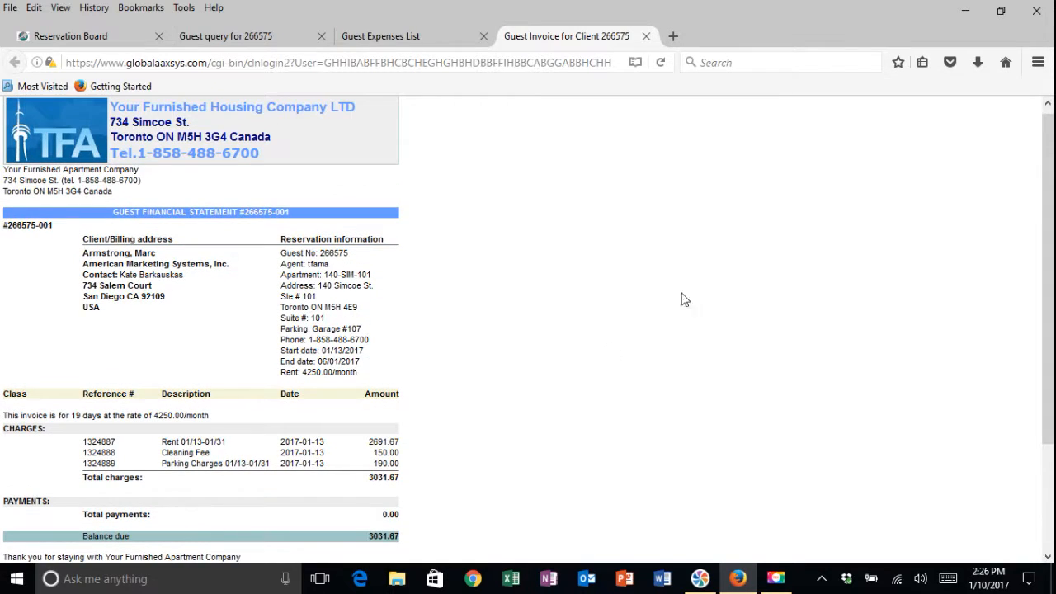
pyautogui.click(647, 35)
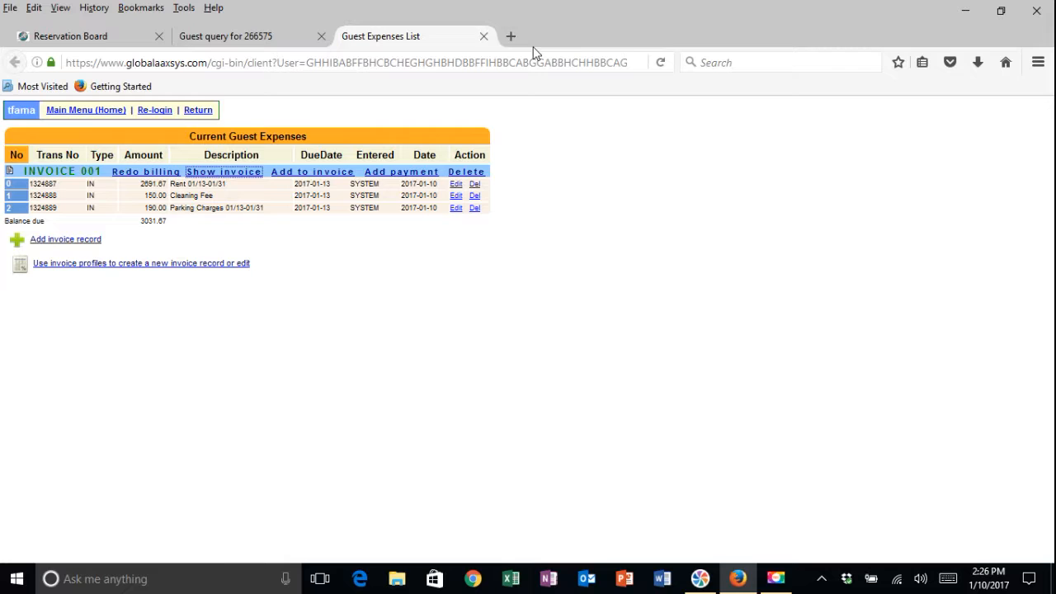
# - Close the expense list and guest page, then reload the Reservation Board to show the 140-SIM-101 booking
pyautogui.click(482, 35)
pyautogui.click(322, 36)
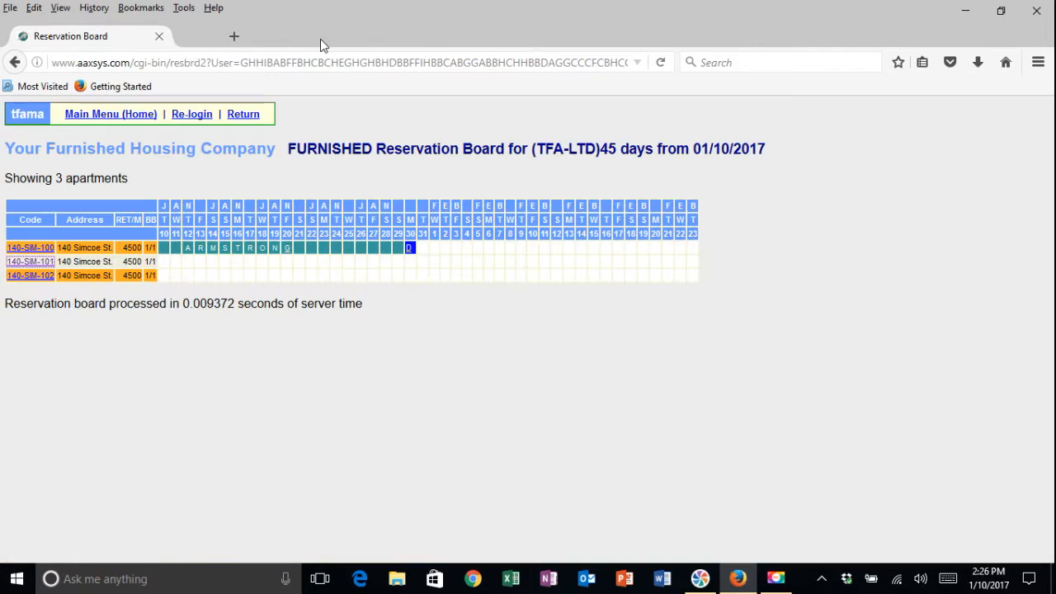
pyautogui.click(660, 62)
pyautogui.click(492, 306)
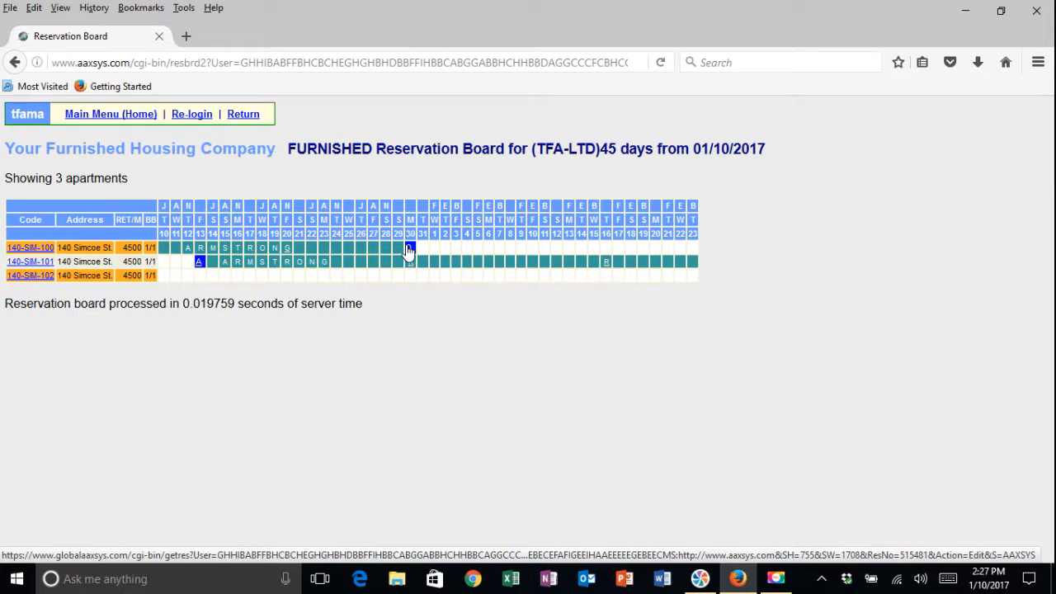
pyautogui.click(201, 264)
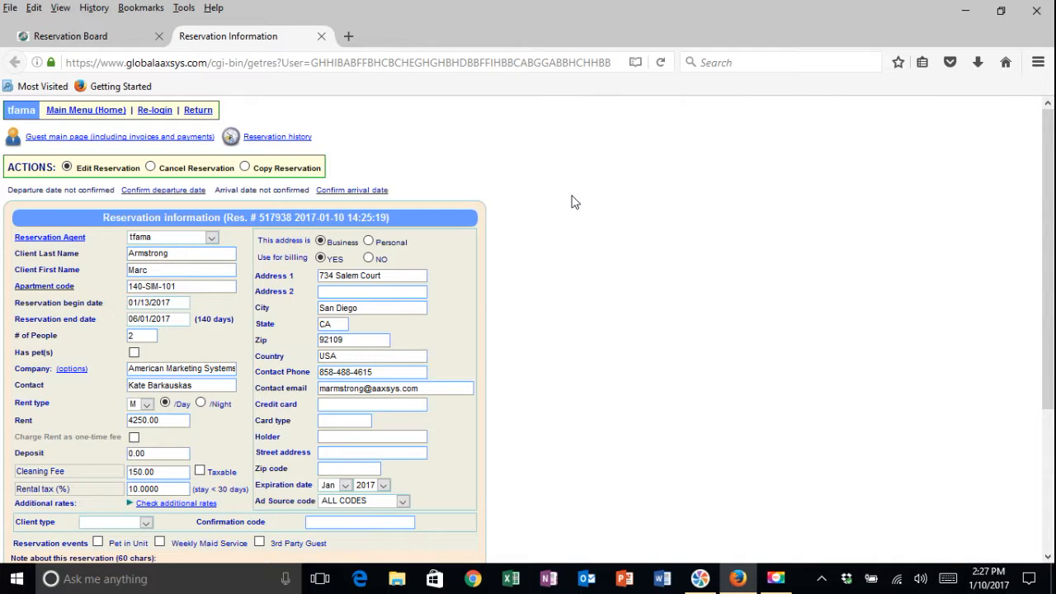
pyautogui.scroll(-2, 574, 202)
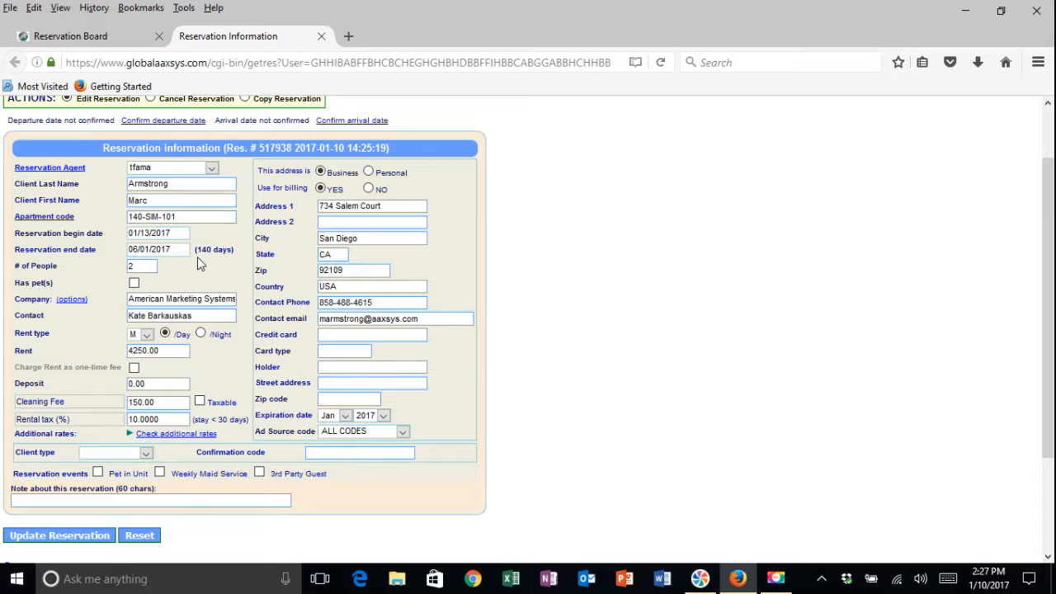
pyautogui.scroll(2, 197, 257)
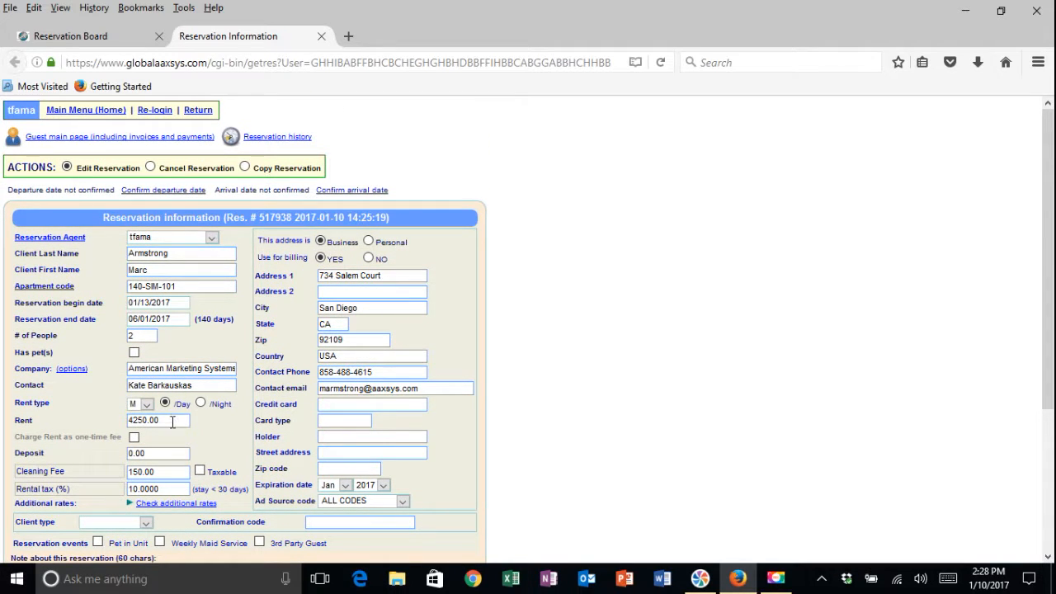
pyautogui.scroll(-2, 452, 383)
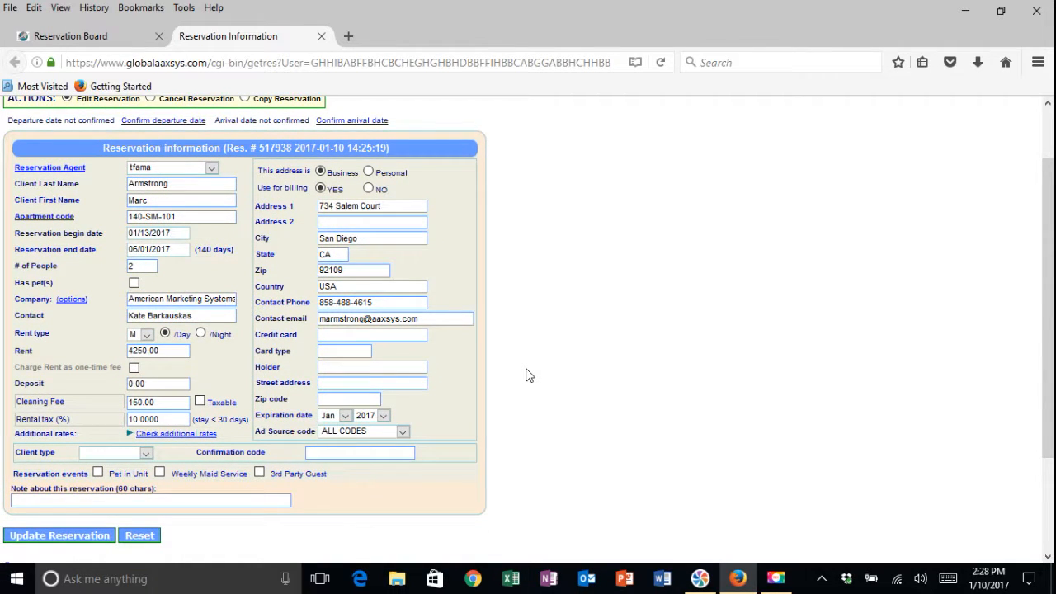
pyautogui.scroll(2, 525, 375)
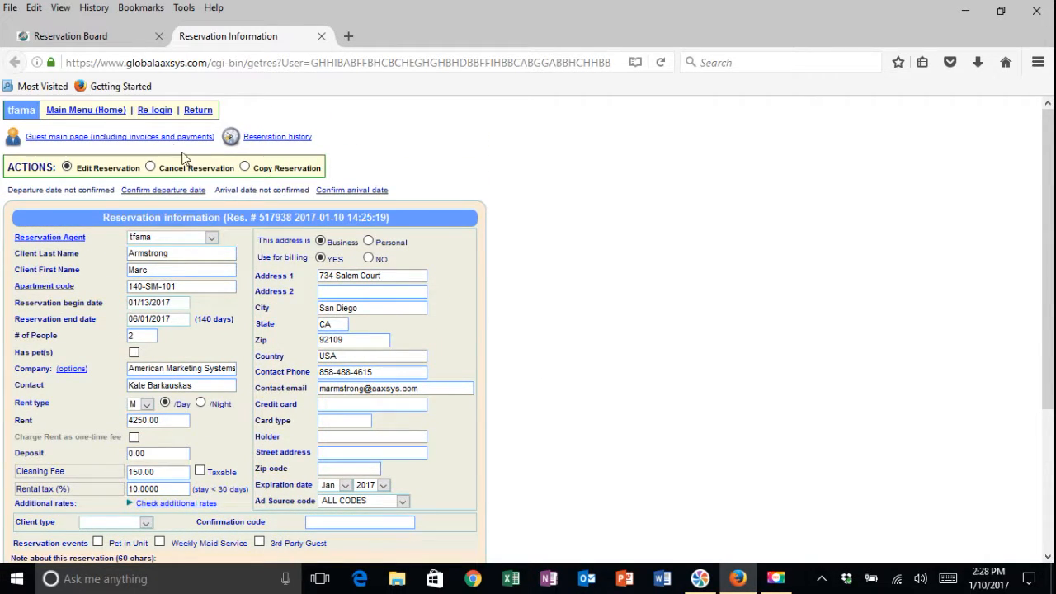
pyautogui.click(155, 138)
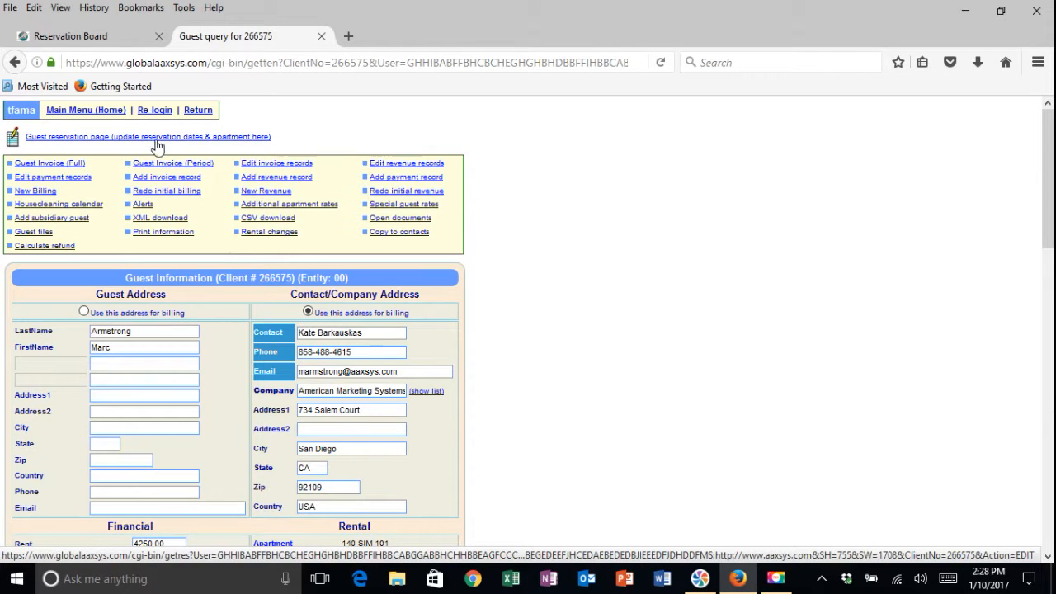
# - Delete the 190.00 Parking Charges line from invoice 001 and reload the expense list showing 2841.67 due
pyautogui.click(271, 162)
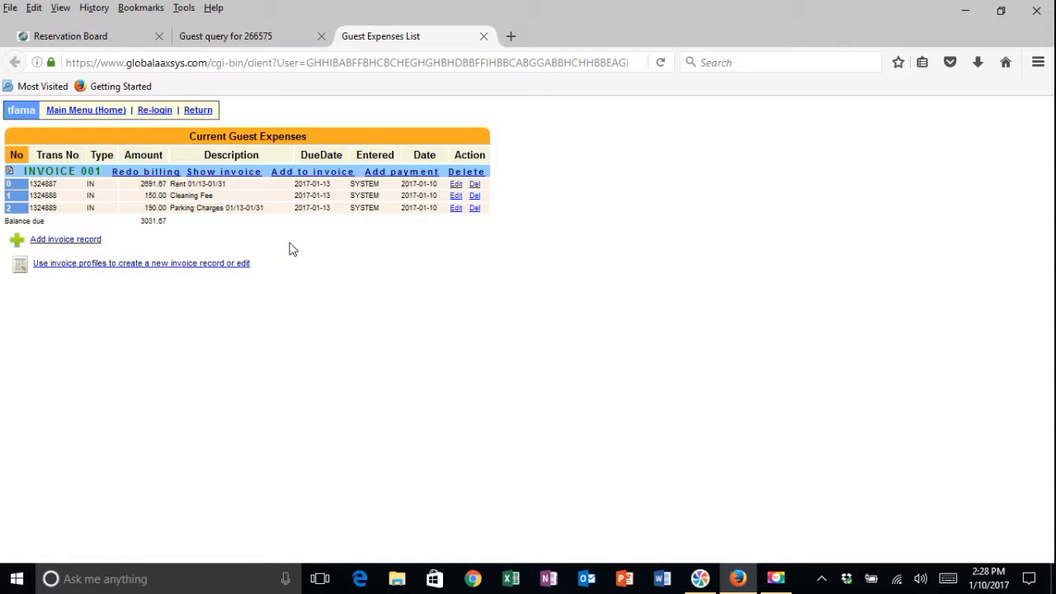
pyautogui.click(475, 211)
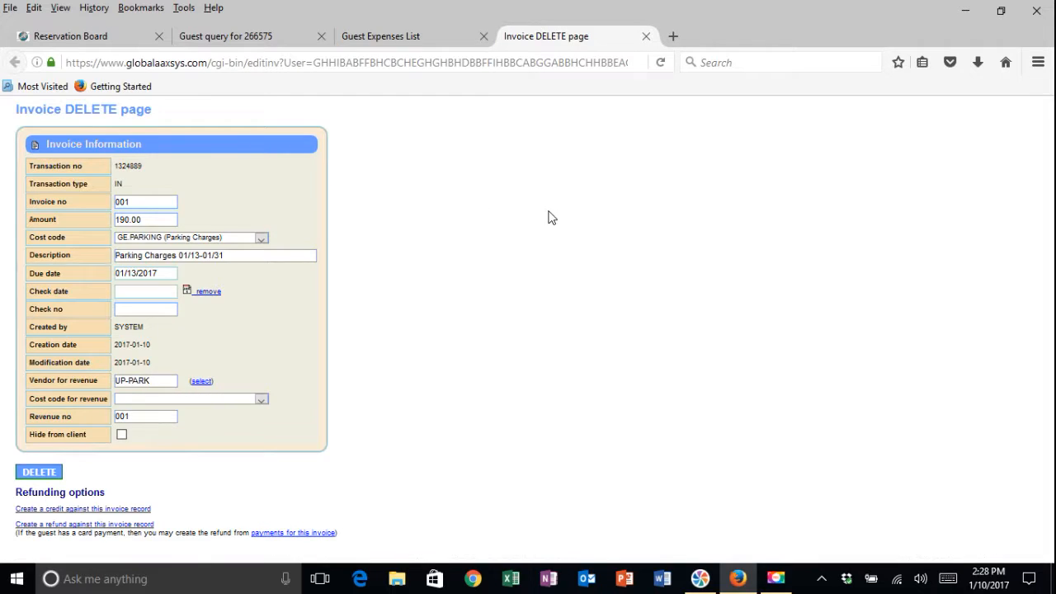
pyautogui.click(50, 471)
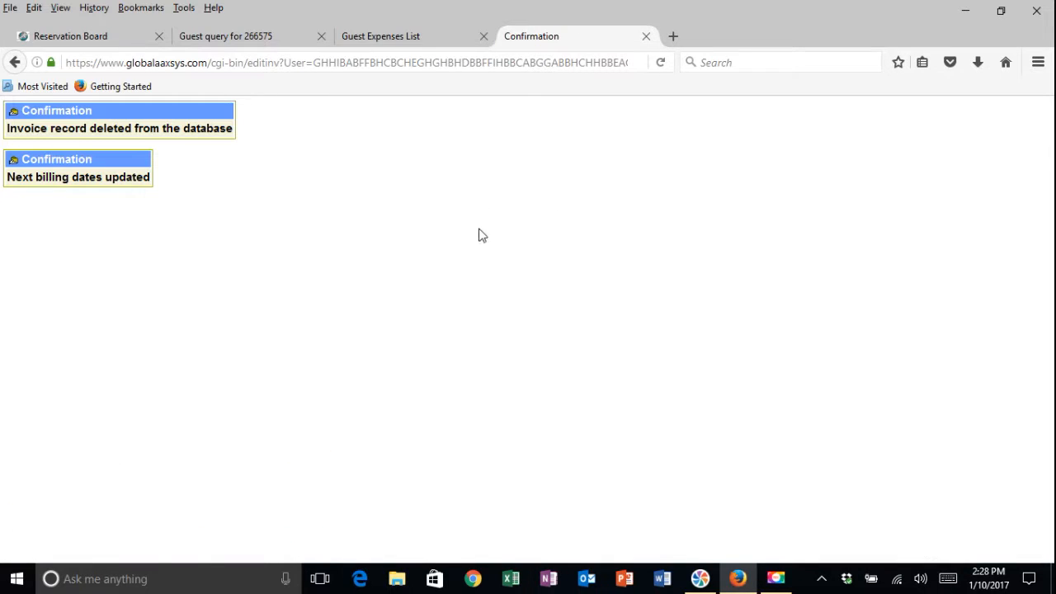
pyautogui.click(15, 63)
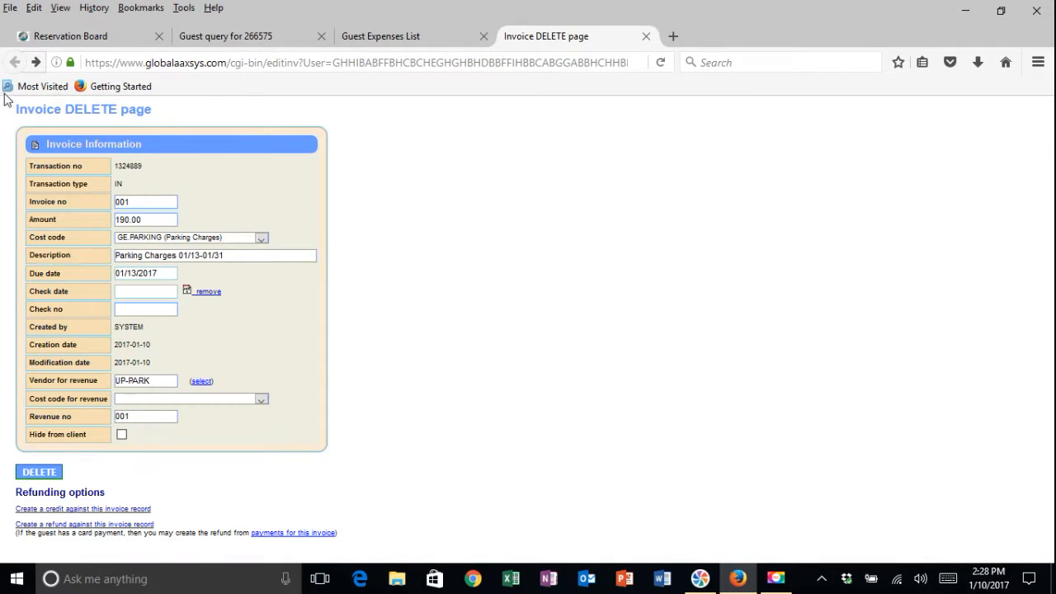
pyautogui.click(645, 37)
pyautogui.click(660, 62)
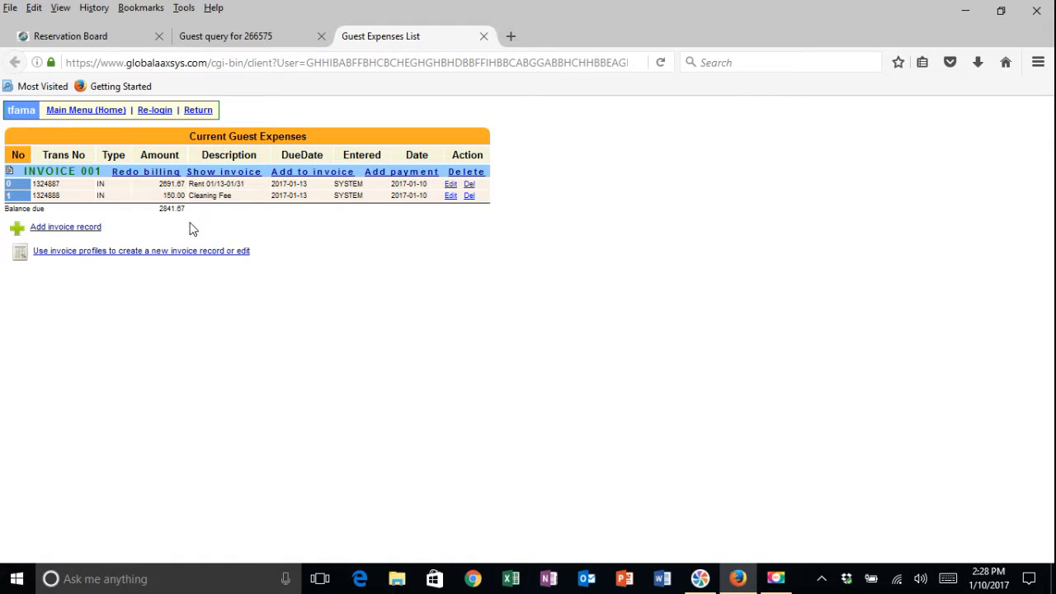
# - Open a credit card payment for invoice 001 and check the cost code stays PA *STPAY (Rental Payments)
pyautogui.click(404, 173)
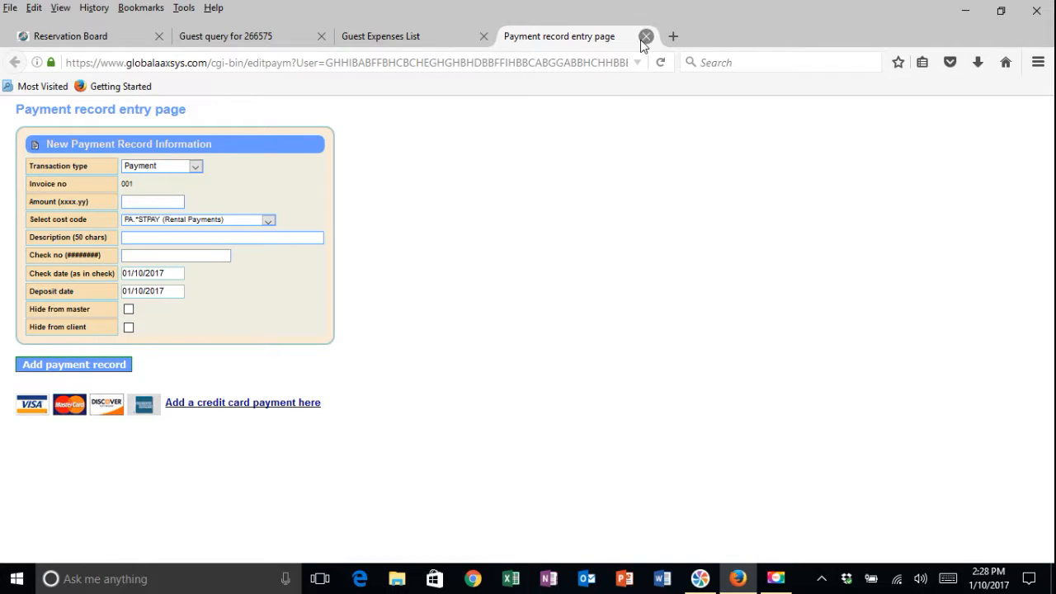
pyautogui.click(271, 407)
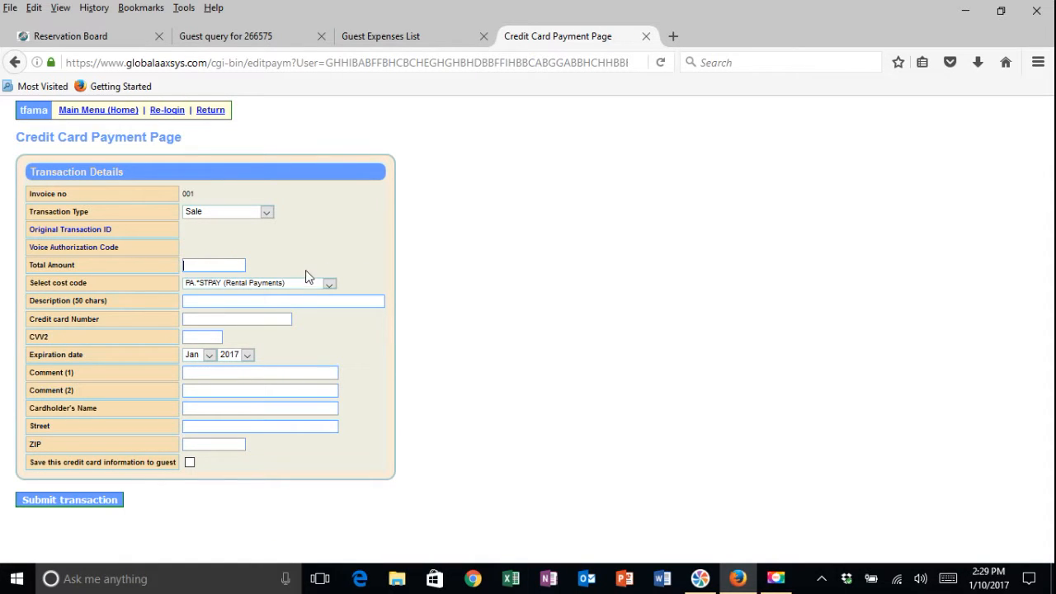
pyautogui.click(329, 286)
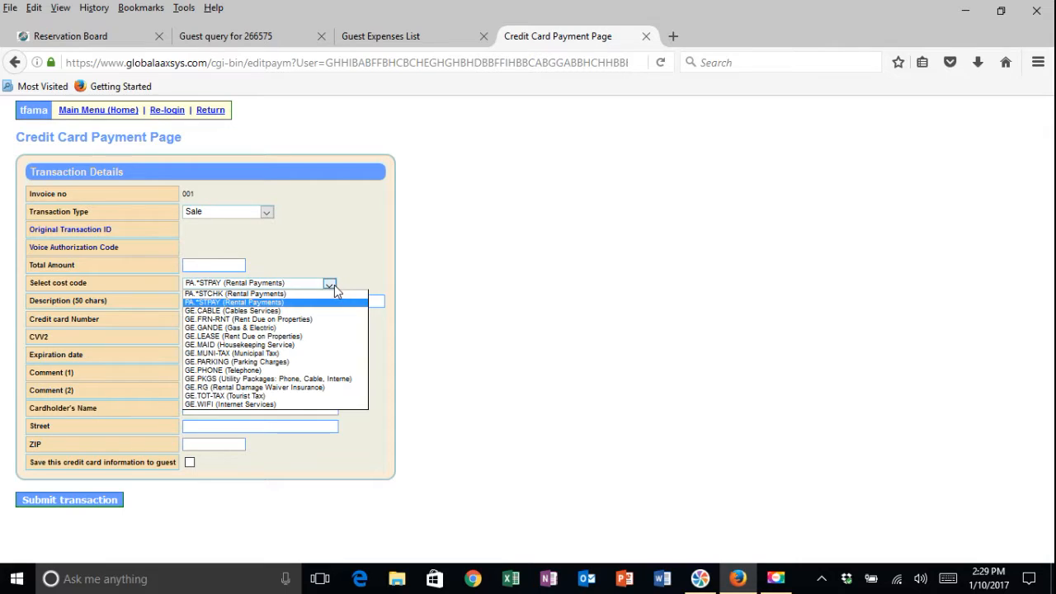
pyautogui.click(506, 259)
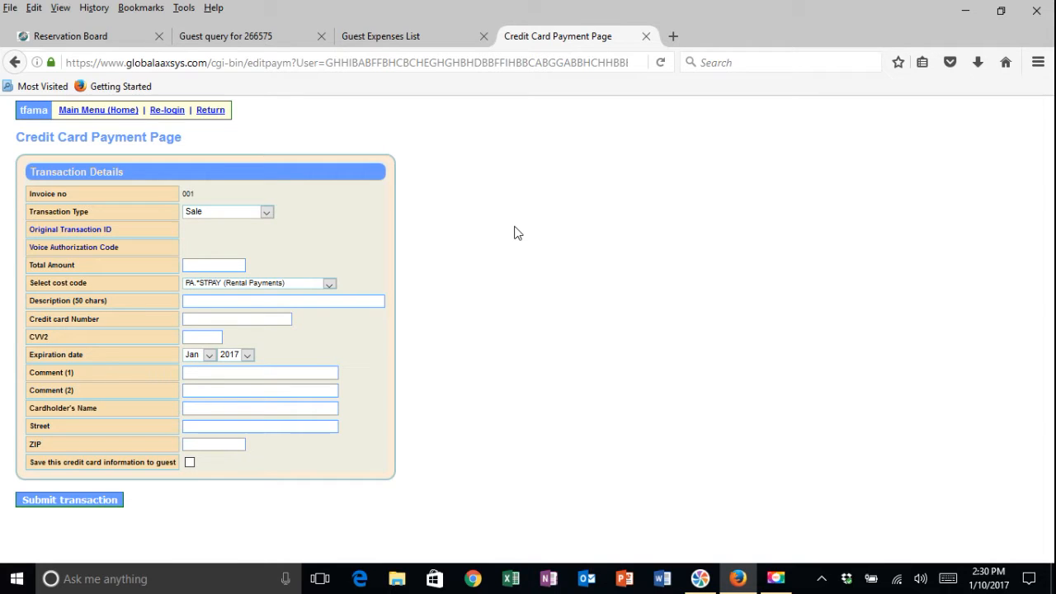
# - Close the Credit Card Payment Page and Guest Expenses List tabs and return to the Reservation Board
pyautogui.click(645, 36)
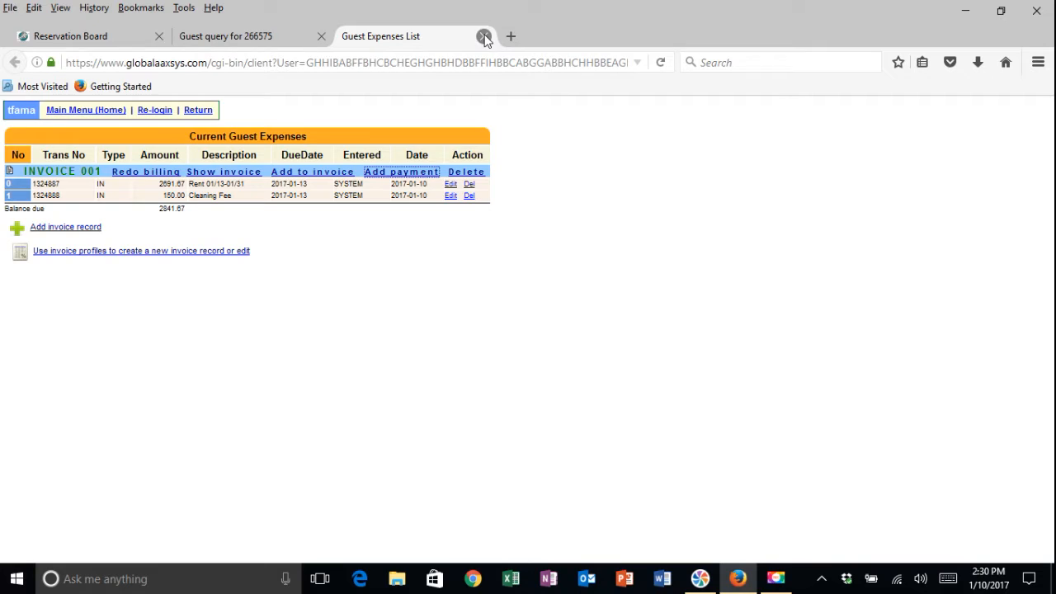
pyautogui.click(483, 37)
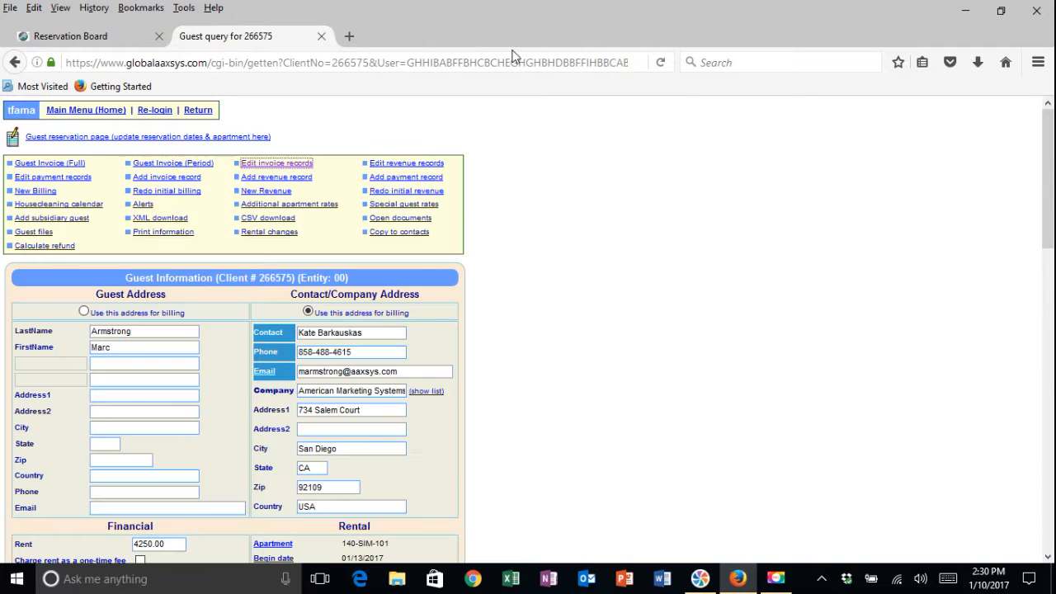
pyautogui.click(133, 37)
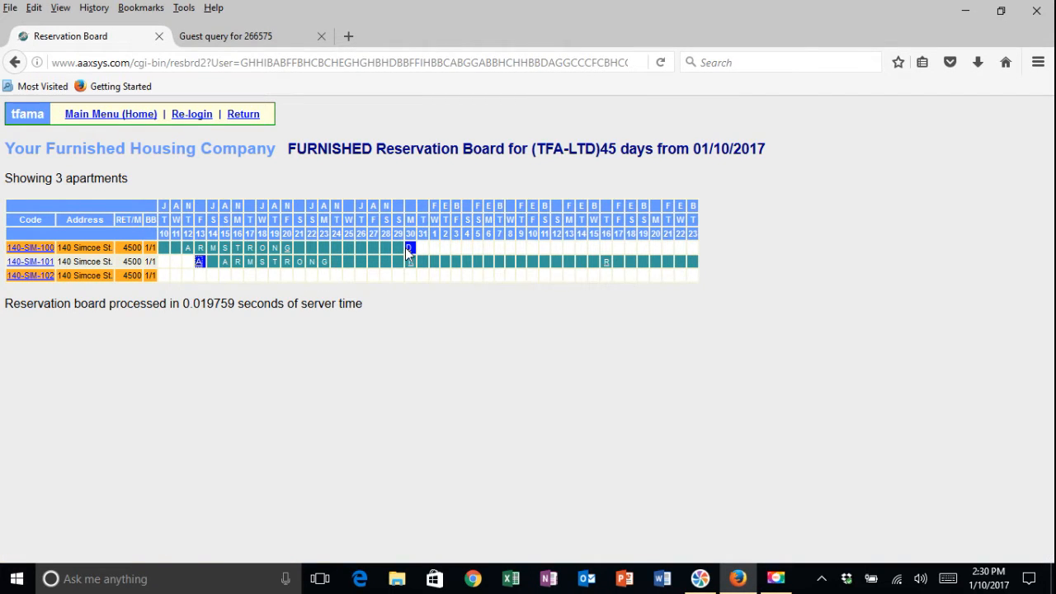